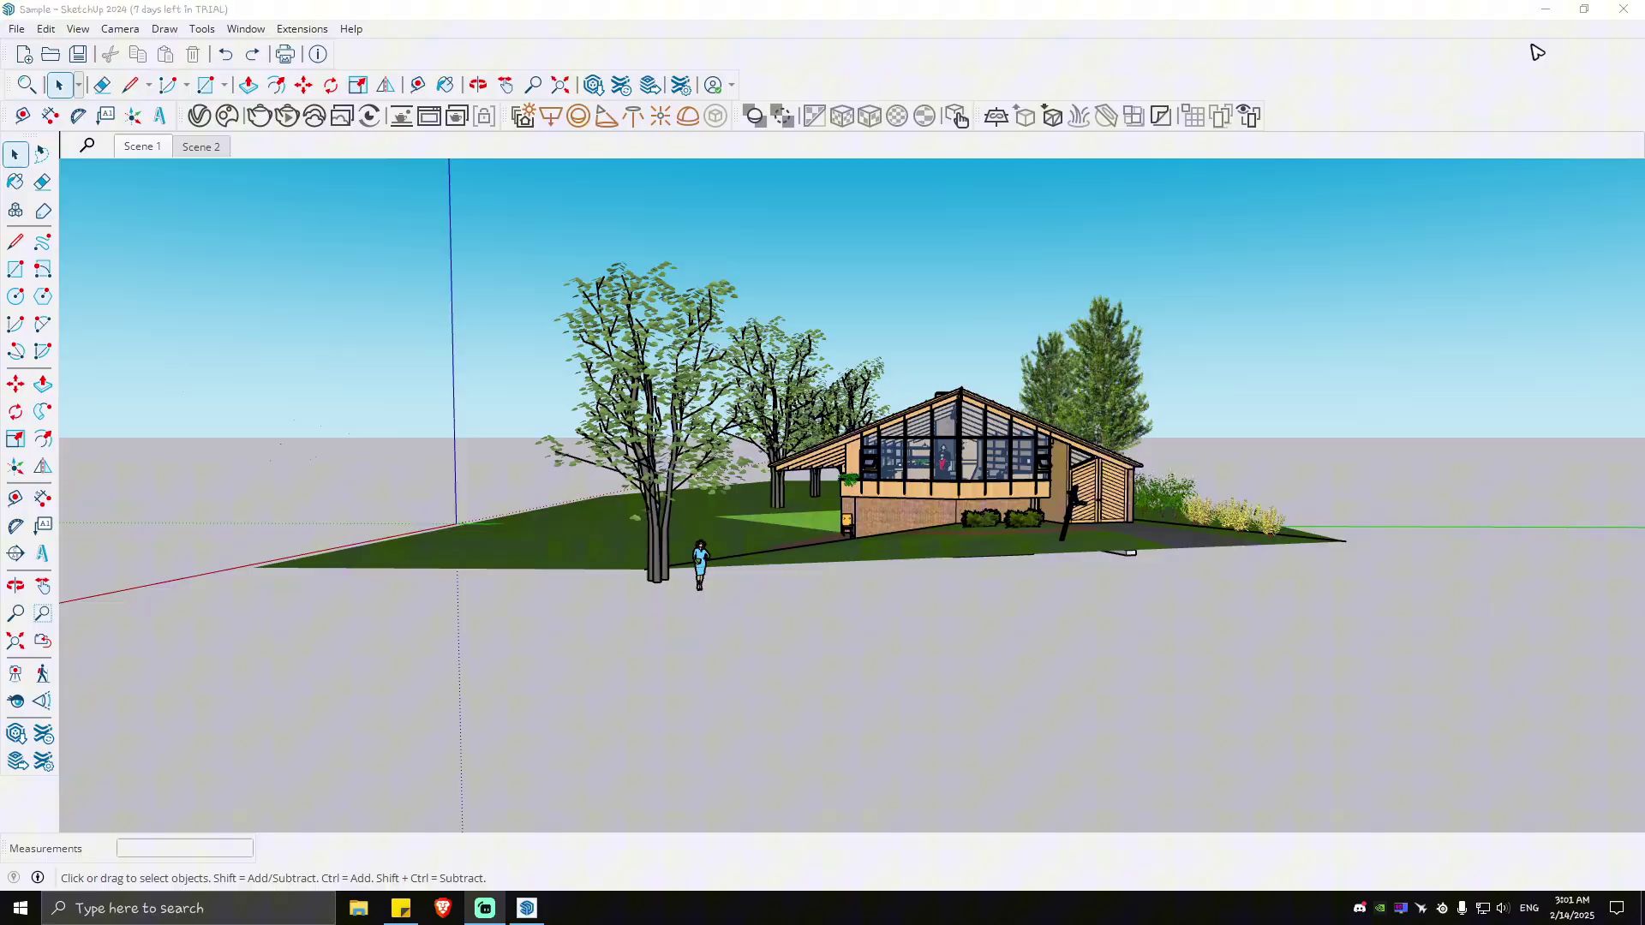
# Step: Minimize the SketchUp 2024 window showing the house model to reveal the desktop
pyautogui.click(1544, 9)
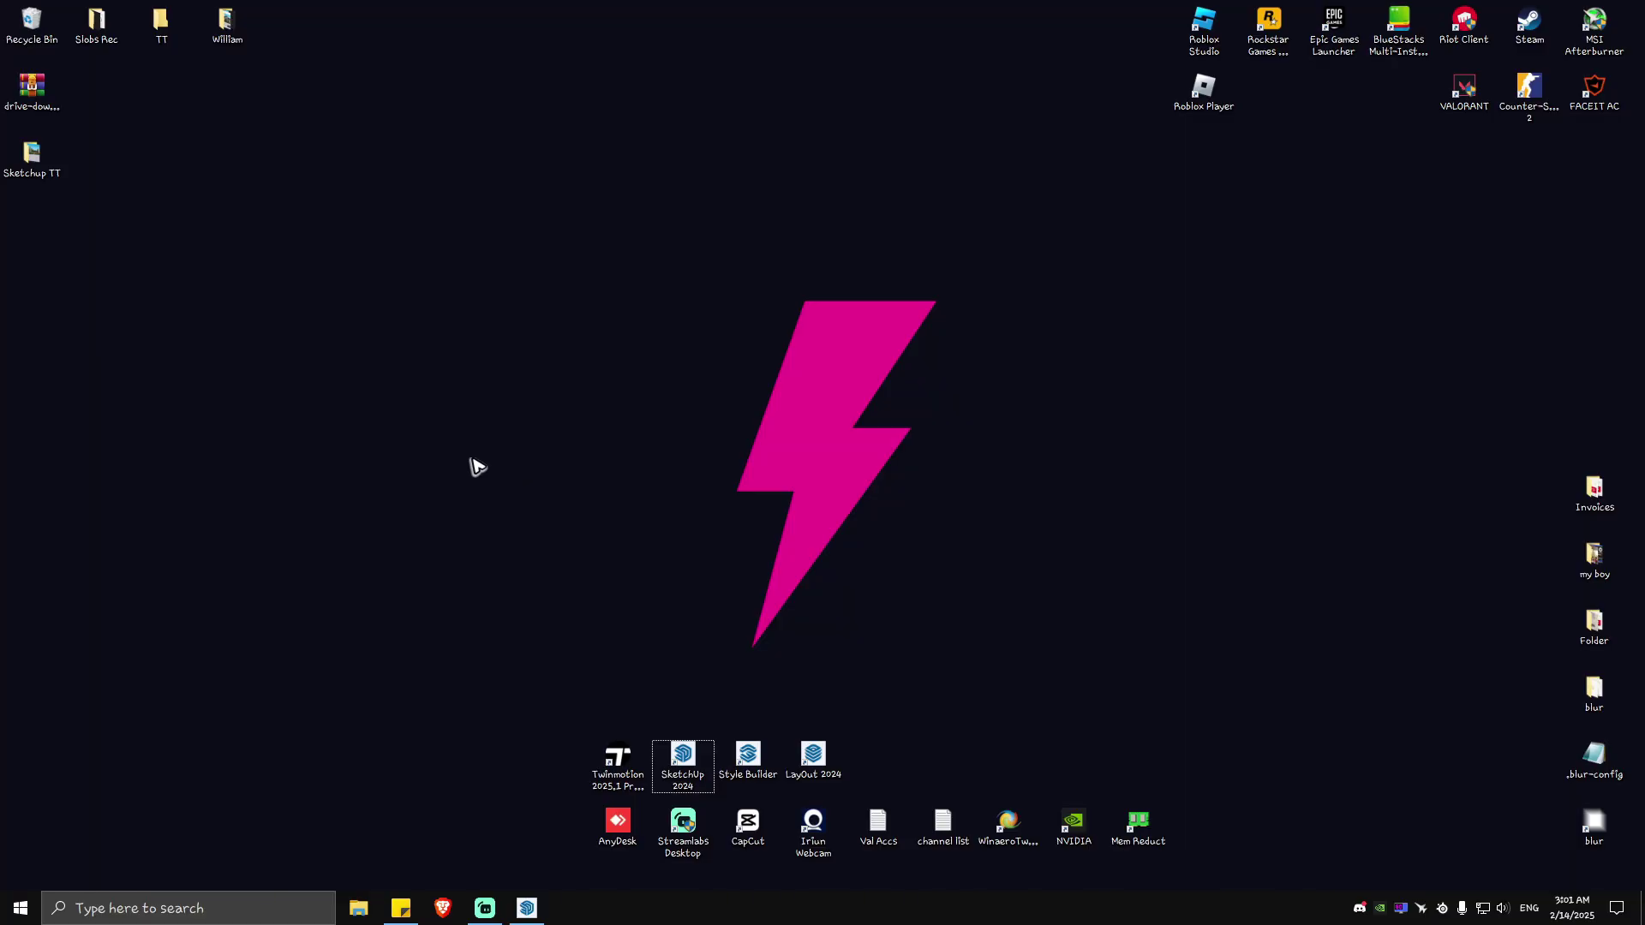
# Step: Open the Sketchup TT desktop folder maximized, and select Sample.skb, then Sample
pyautogui.doubleClick(34, 161)
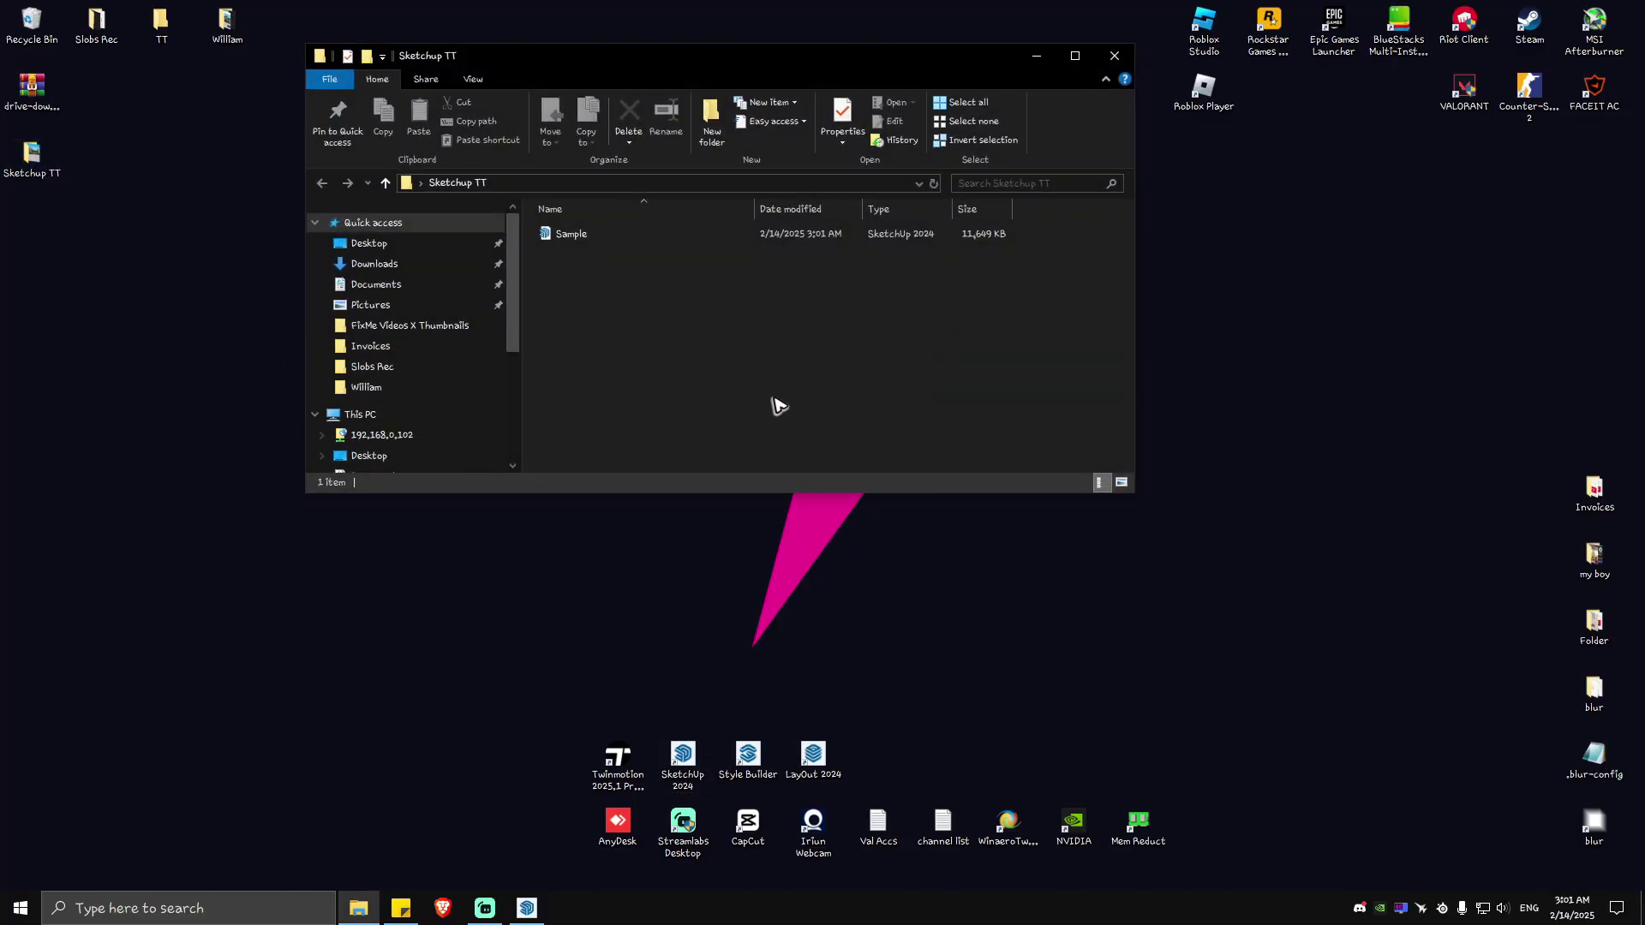
pyautogui.doubleClick(34, 159)
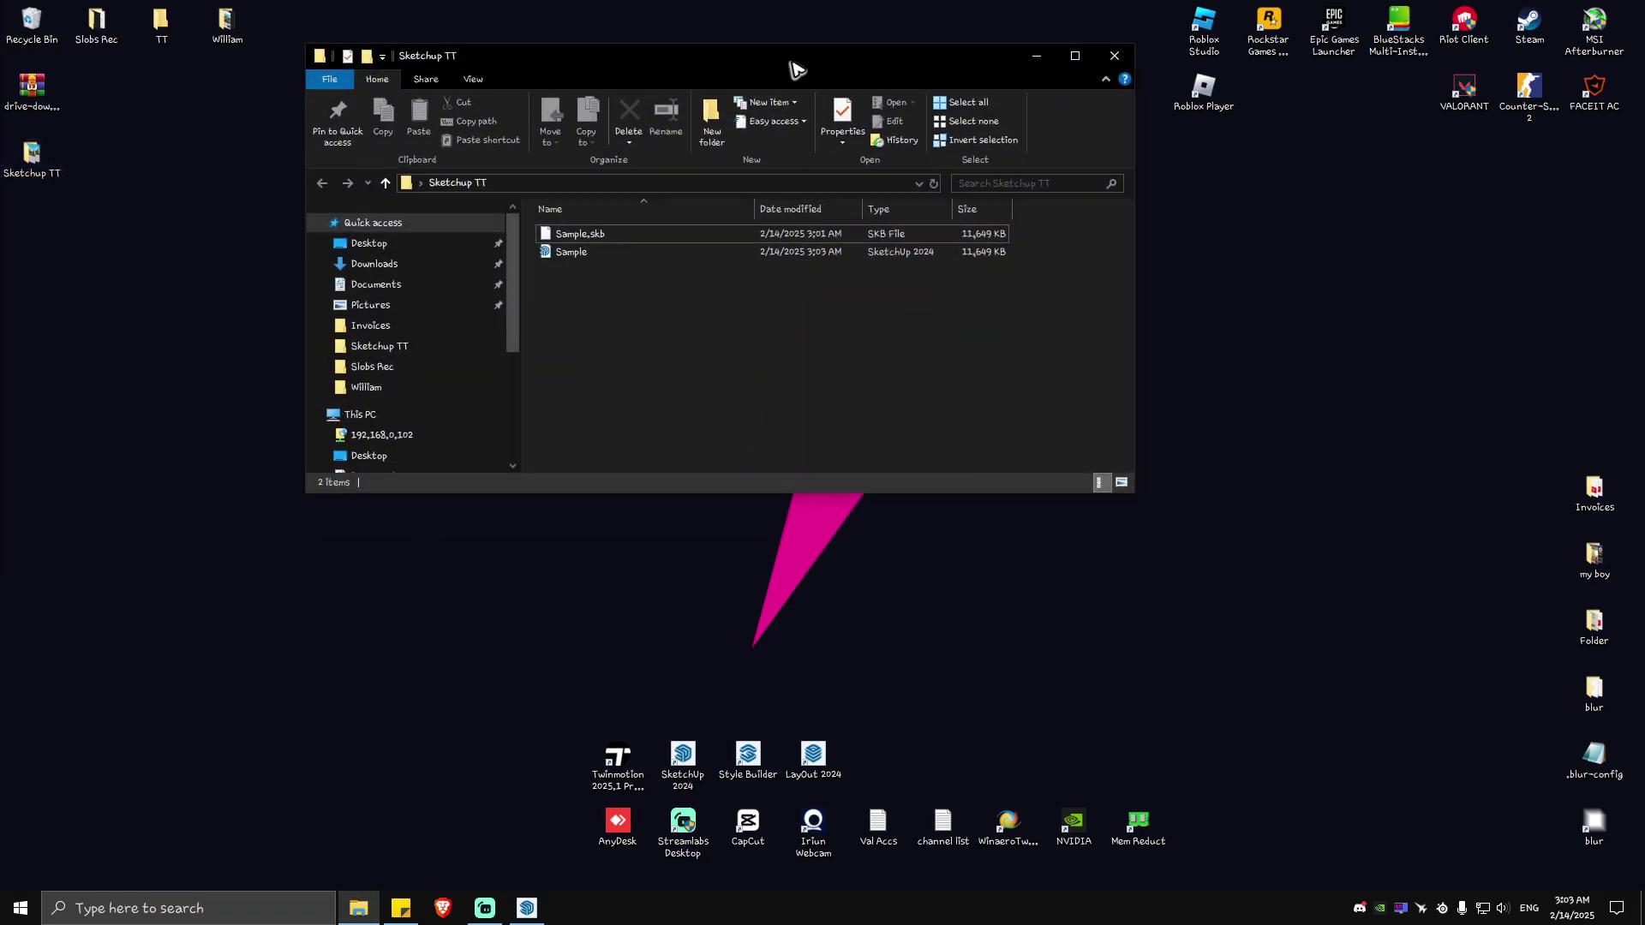
pyautogui.moveTo(793, 67); pyautogui.dragTo(891, 130)
pyautogui.doubleClick(1173, 119)
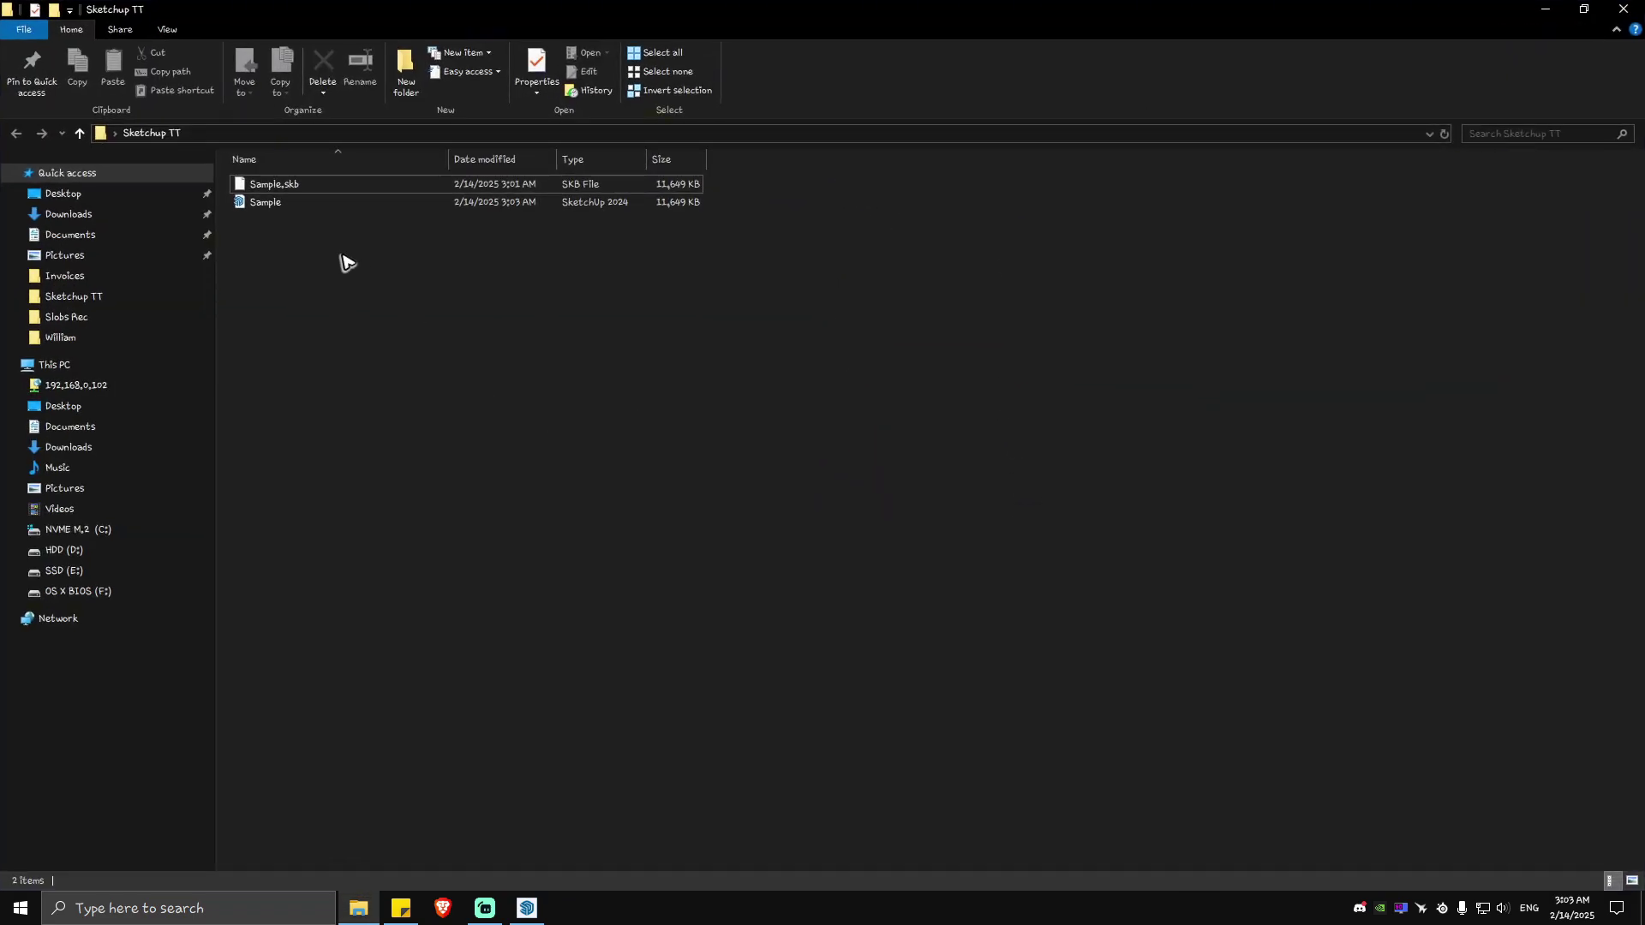
pyautogui.click(293, 187)
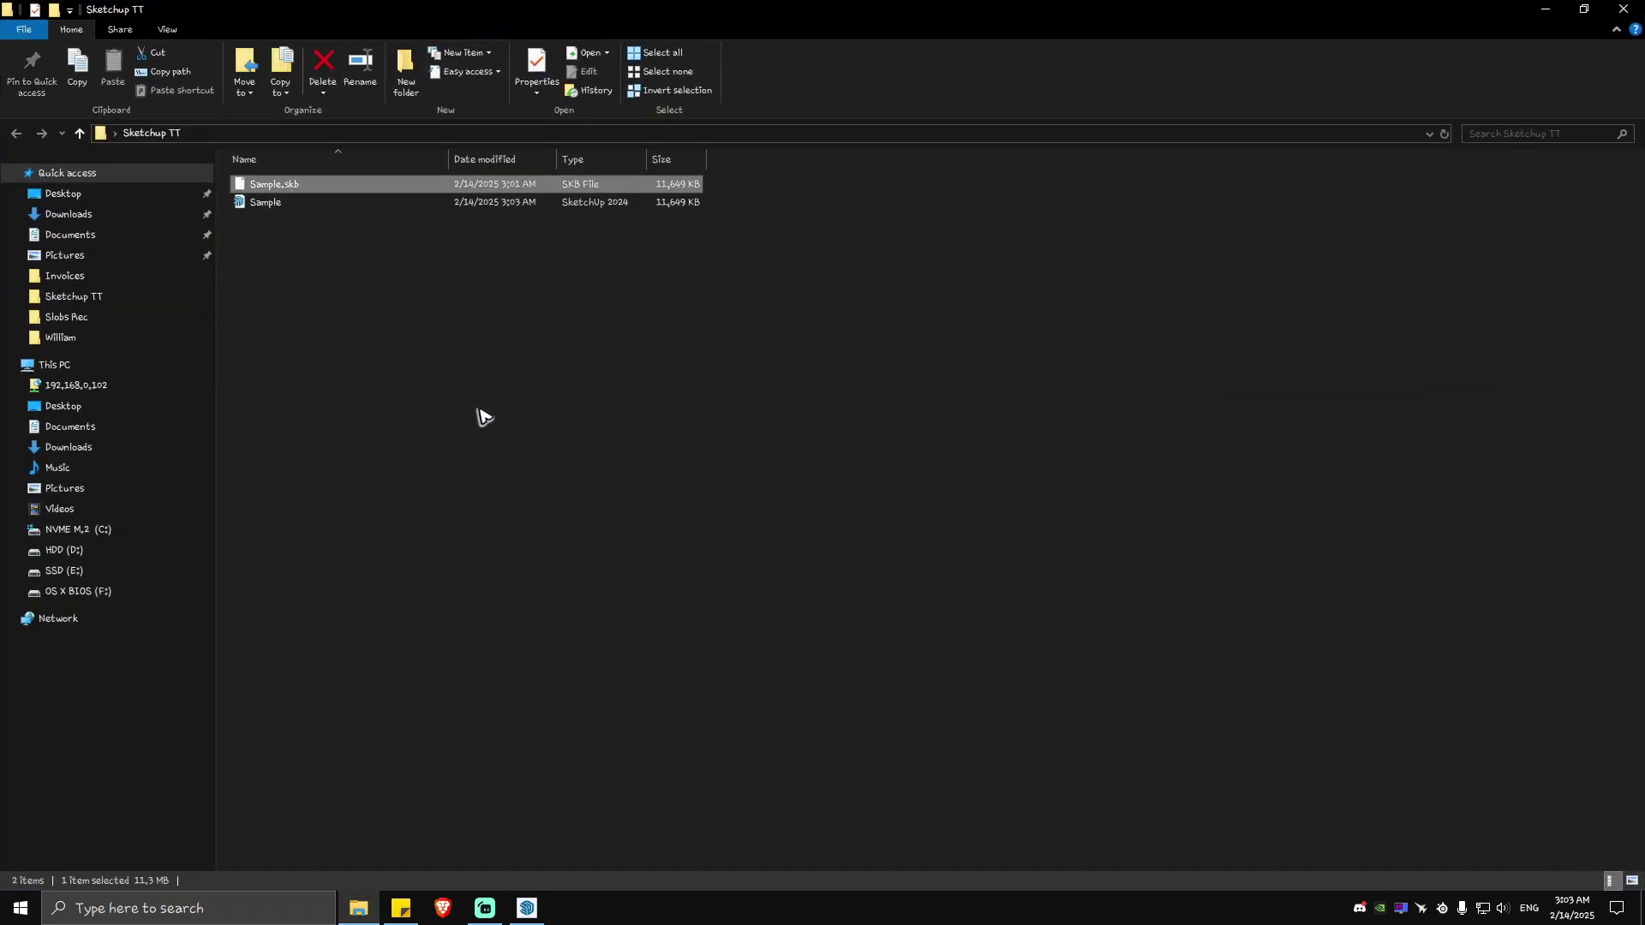
pyautogui.click(543, 208)
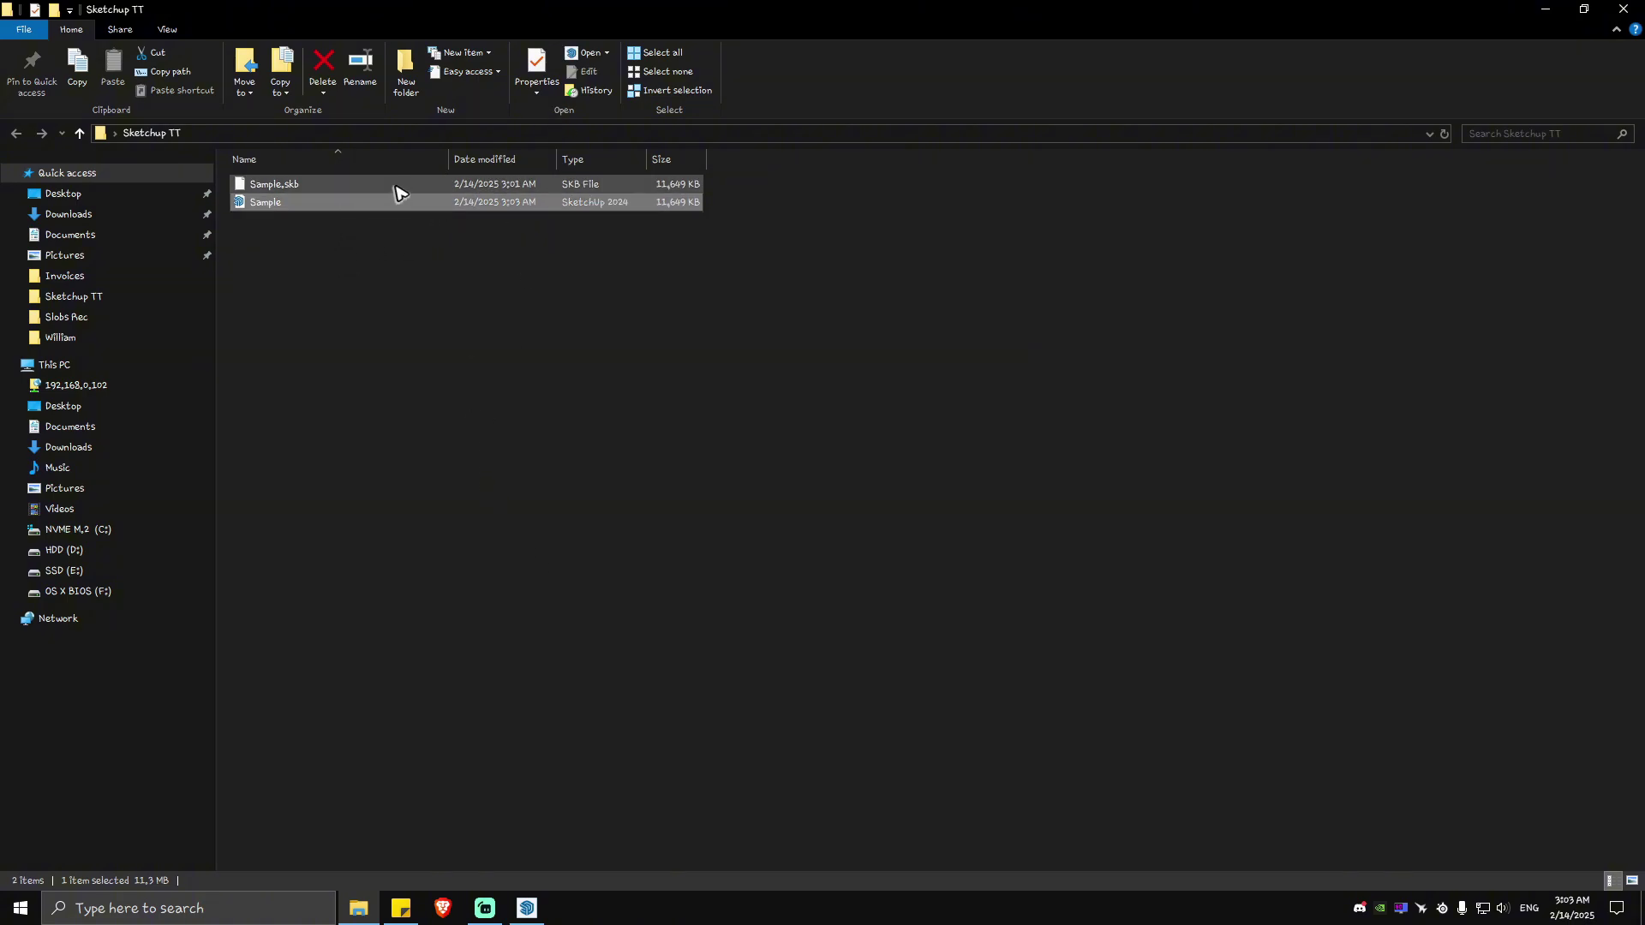
pyautogui.rightClick(341, 209)
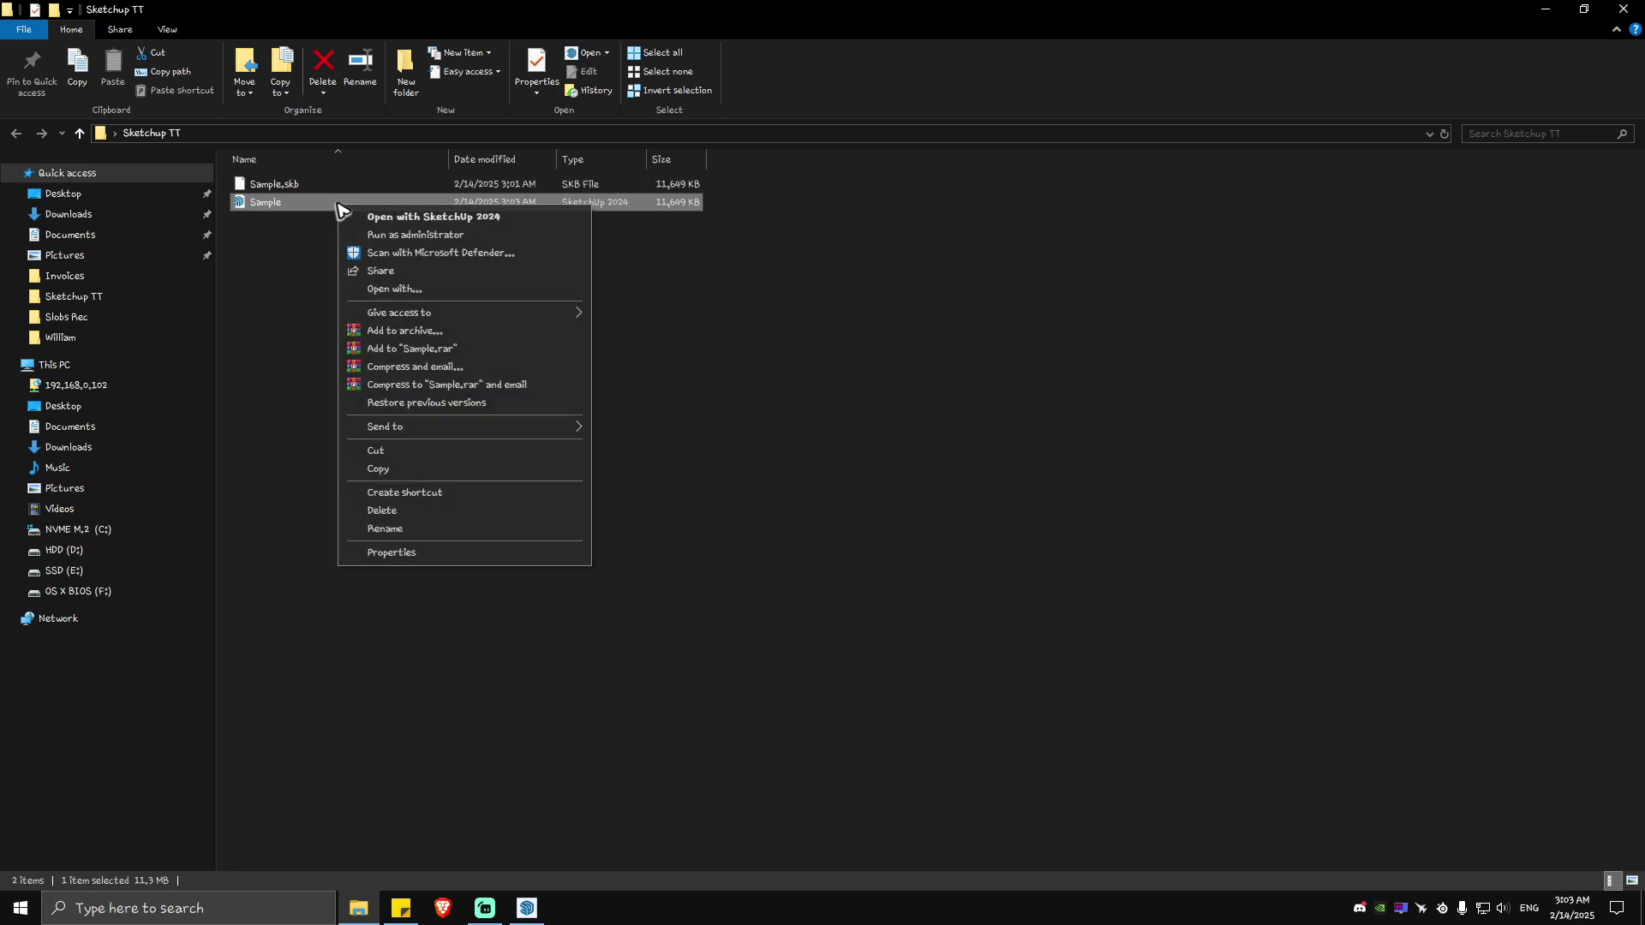
pyautogui.click(404, 552)
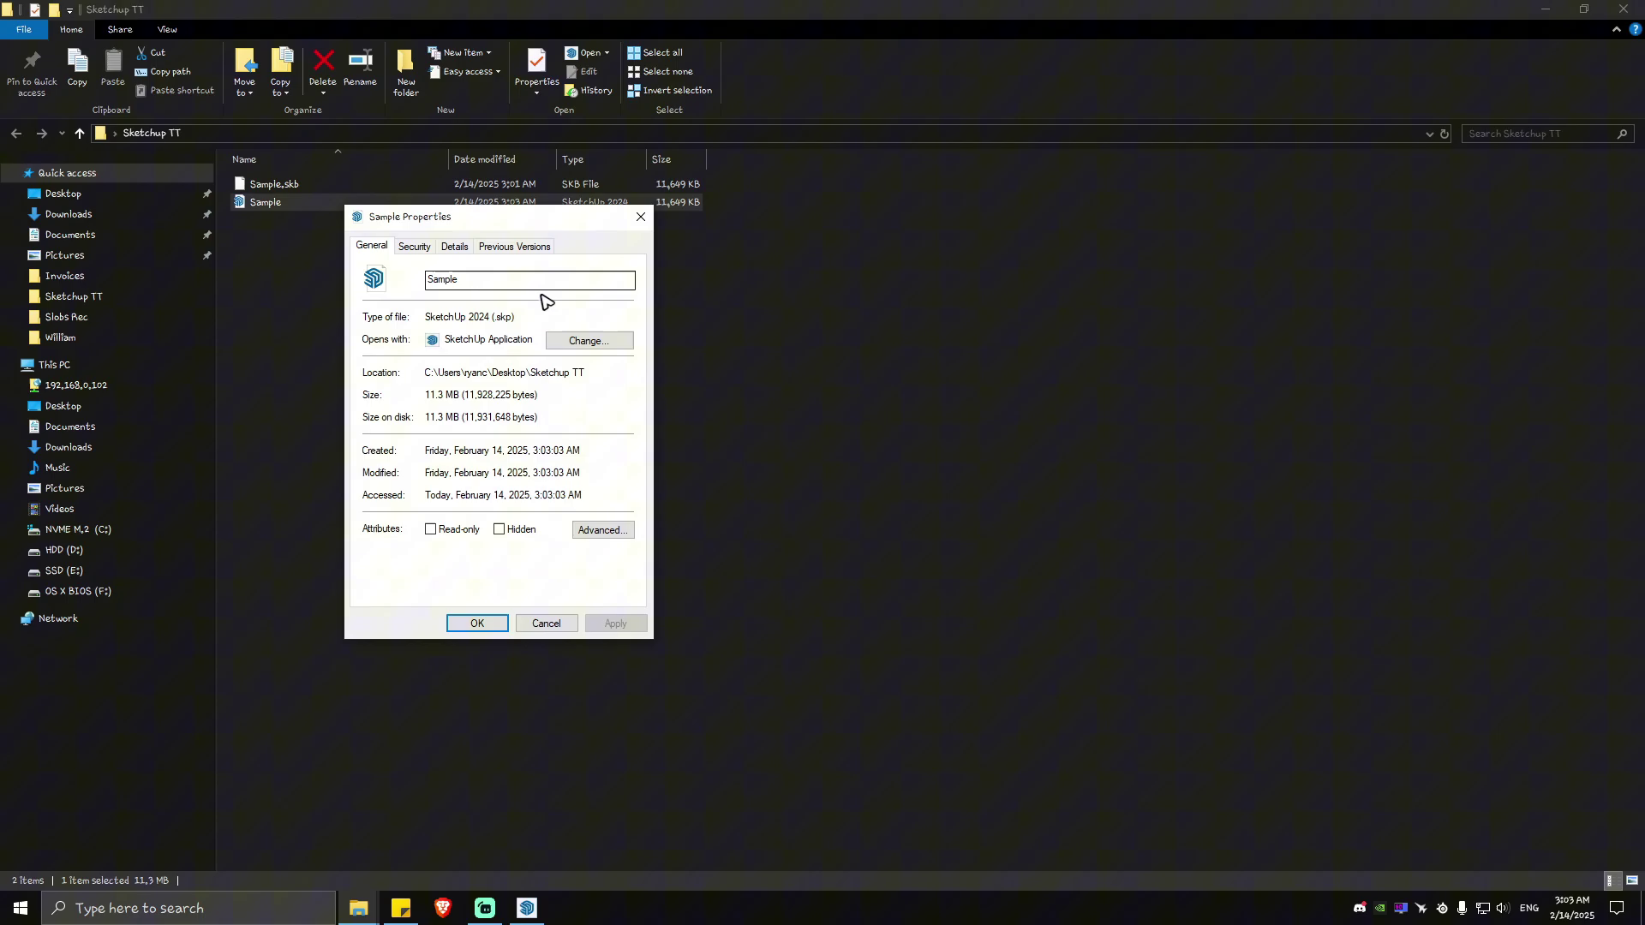
pyautogui.doubleClick(501, 316)
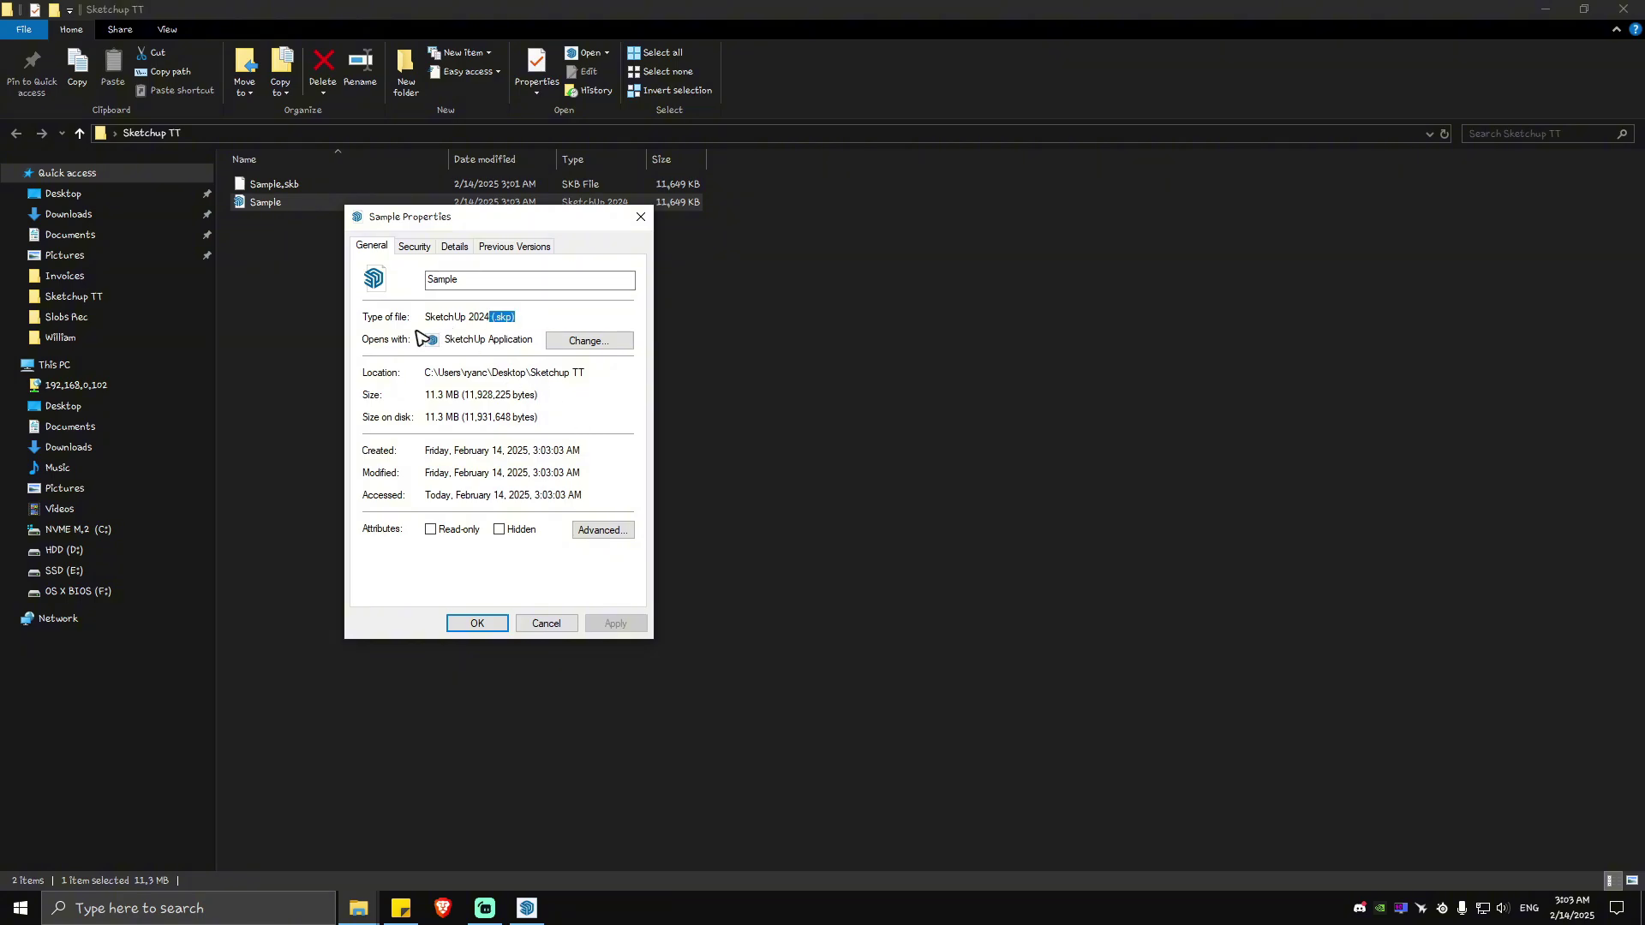
pyautogui.click(641, 216)
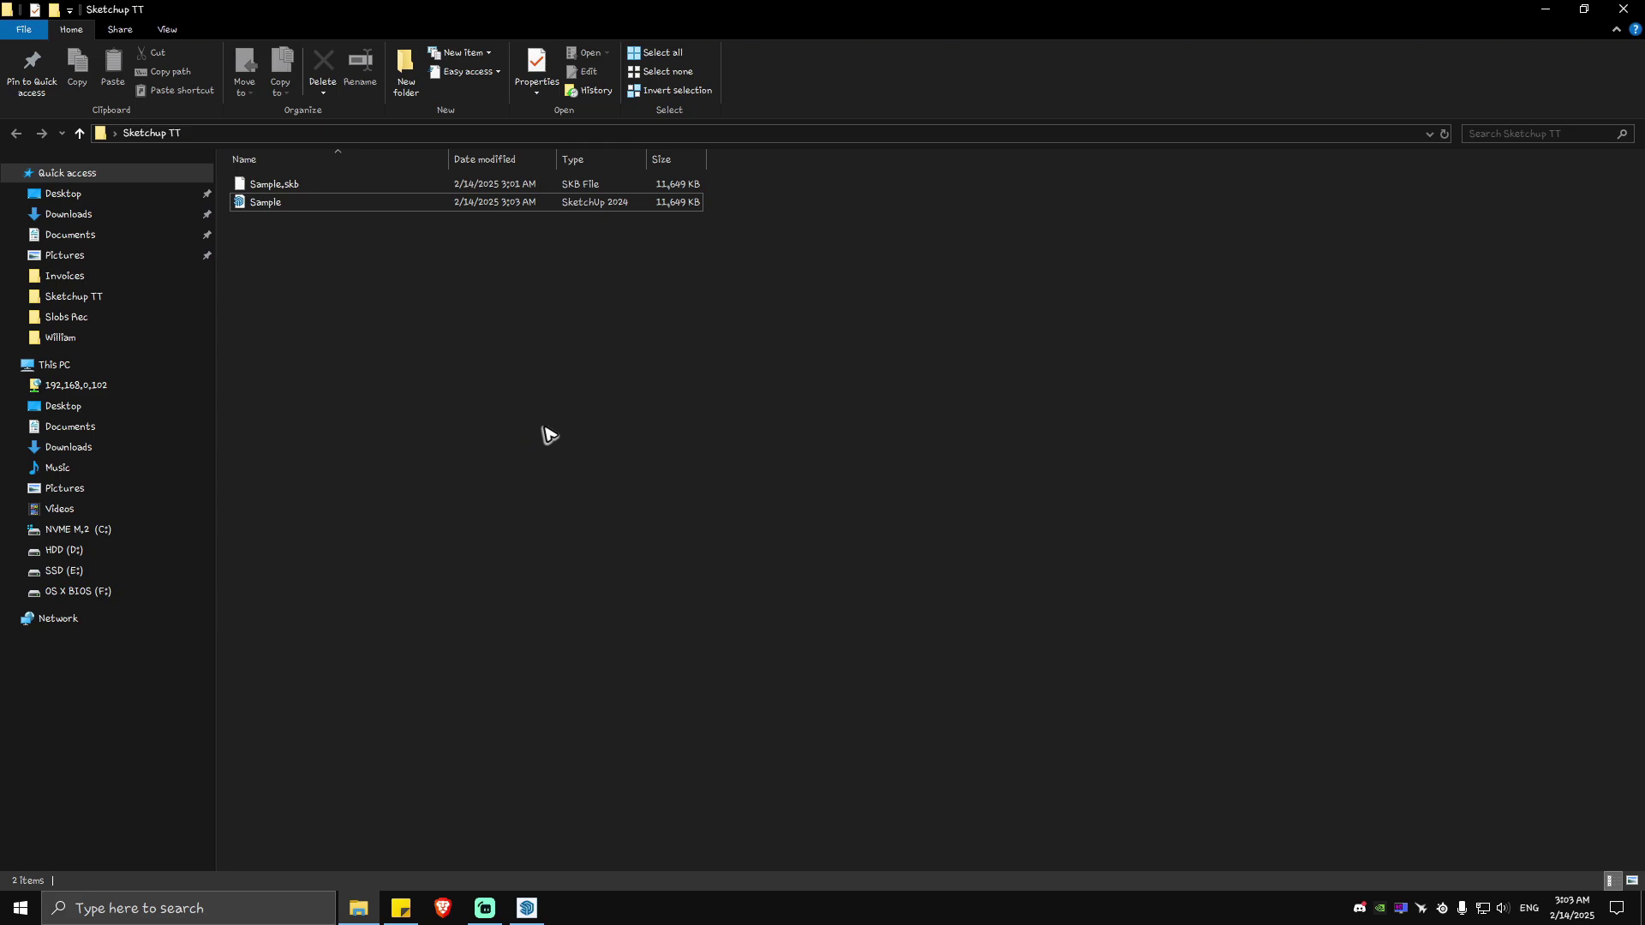
pyautogui.keyDown('ctrl'); pyautogui.scroll(1, 617, 365); pyautogui.keyUp('ctrl')
pyautogui.keyDown('ctrl'); pyautogui.scroll(2, 620, 363); pyautogui.keyUp('ctrl')
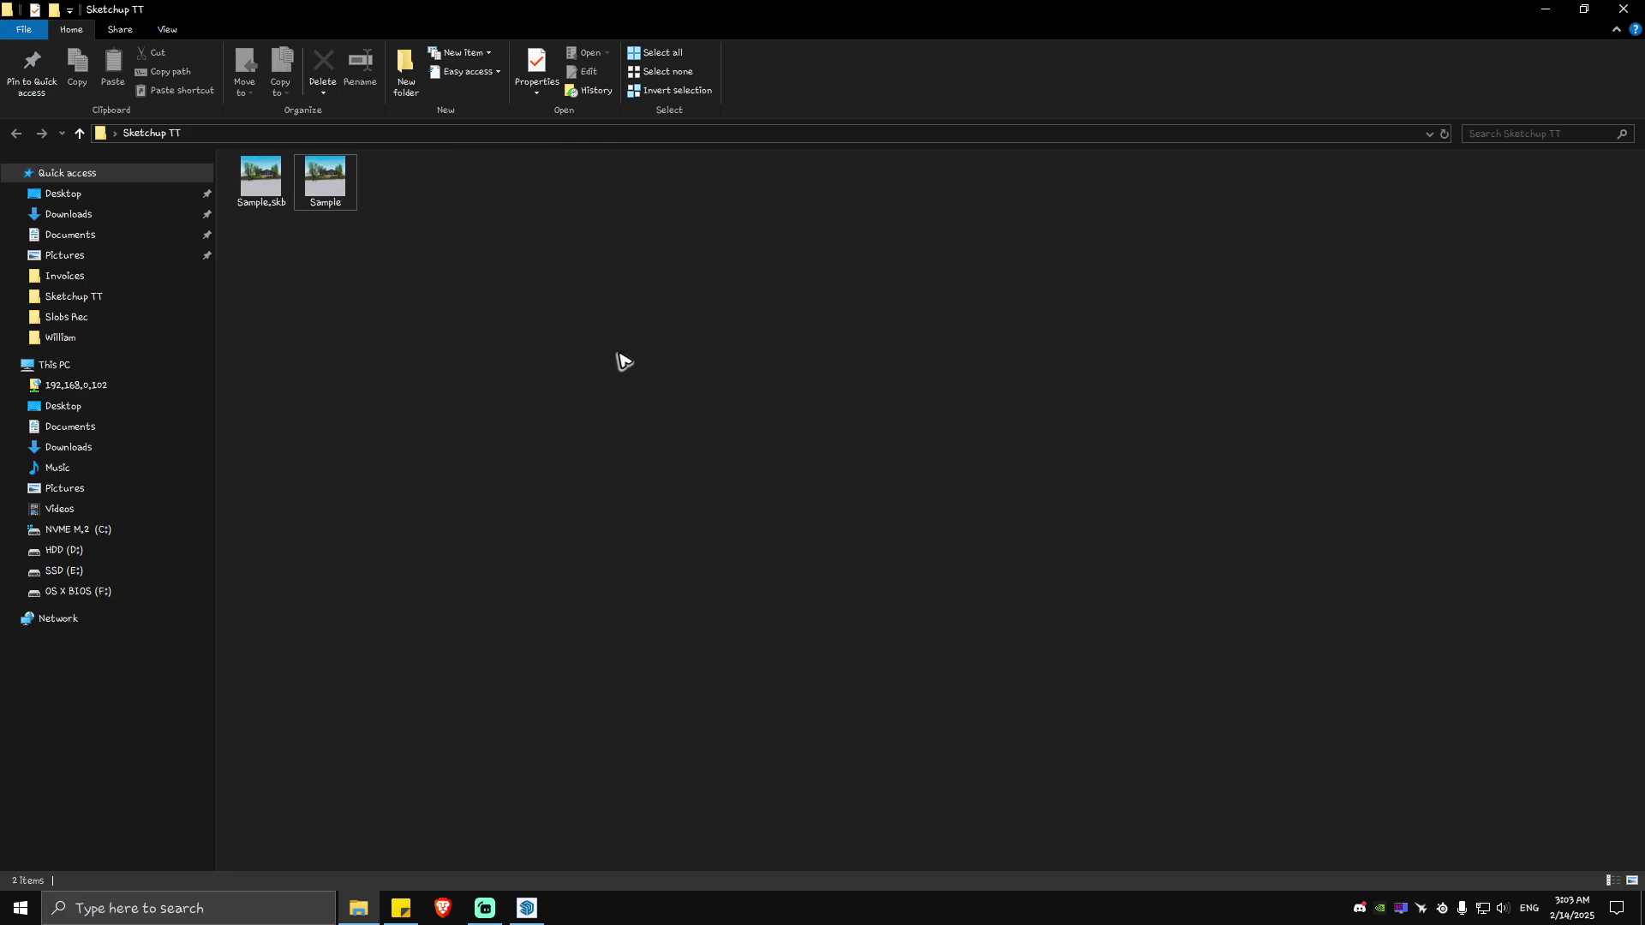
pyautogui.keyDown('ctrl'); pyautogui.scroll(1, 618, 362); pyautogui.keyUp('ctrl')
pyautogui.keyDown('ctrl'); pyautogui.scroll(2, 619, 361); pyautogui.keyUp('ctrl')
pyautogui.keyDown('ctrl'); pyautogui.scroll(2, 623, 370); pyautogui.keyUp('ctrl')
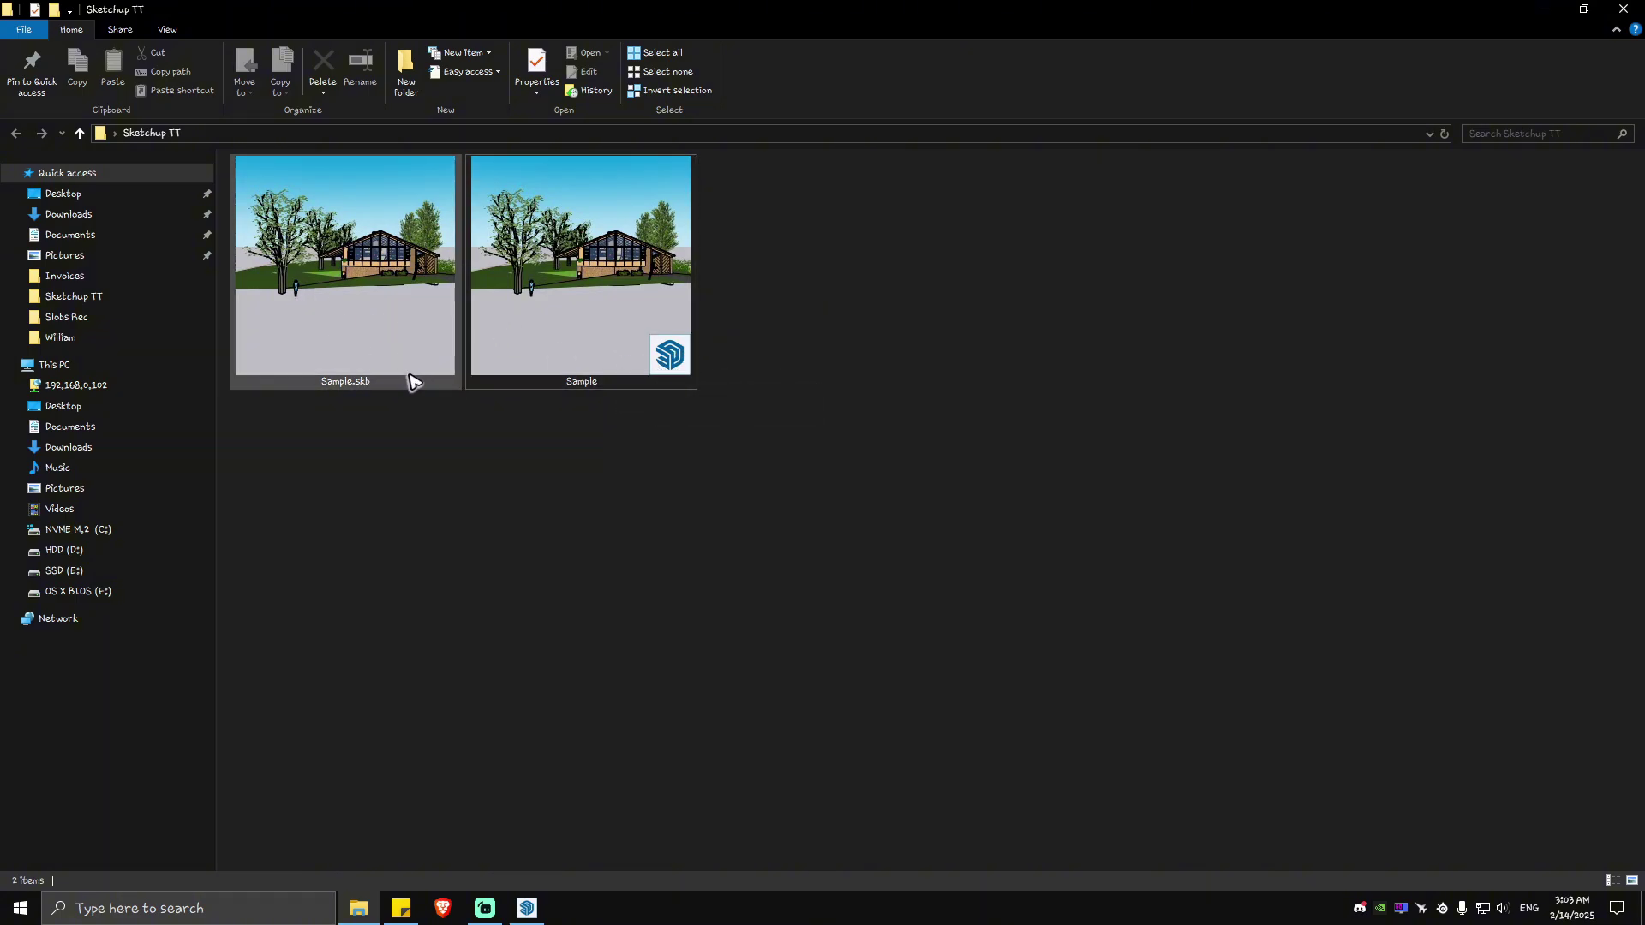
# Step: Select the Sample.skb backup among the extra-large house thumbnails
pyautogui.click(386, 322)
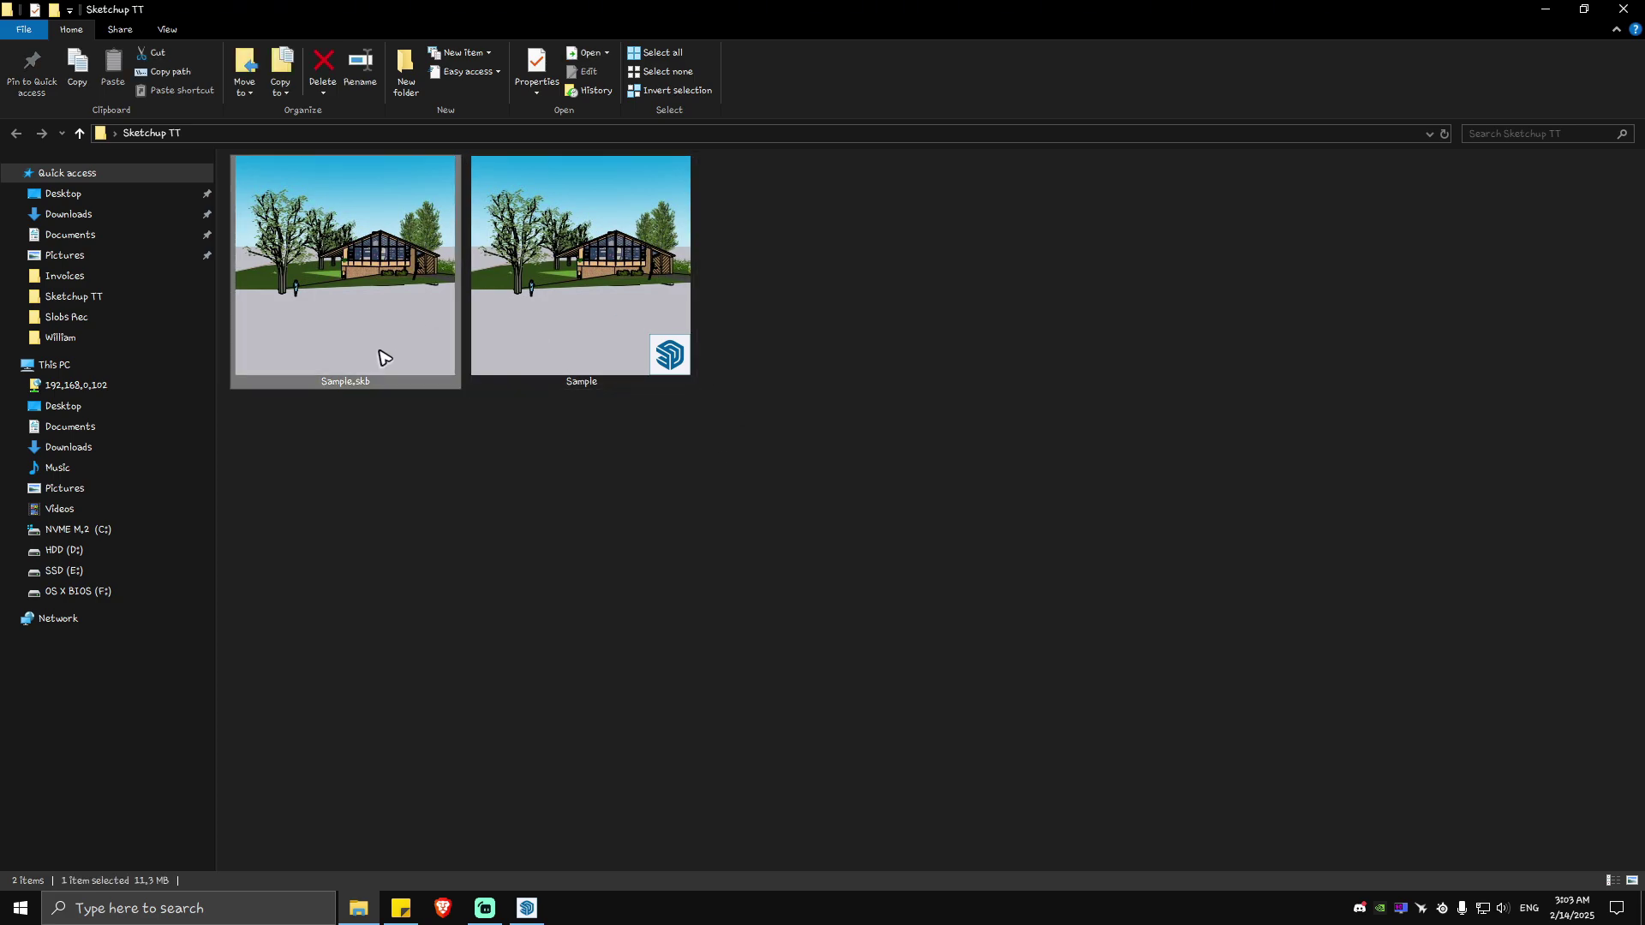
# Step: Rename Sample.skb to Sample.skp by changing the extension's final letter to p
pyautogui.rightClick(381, 355)
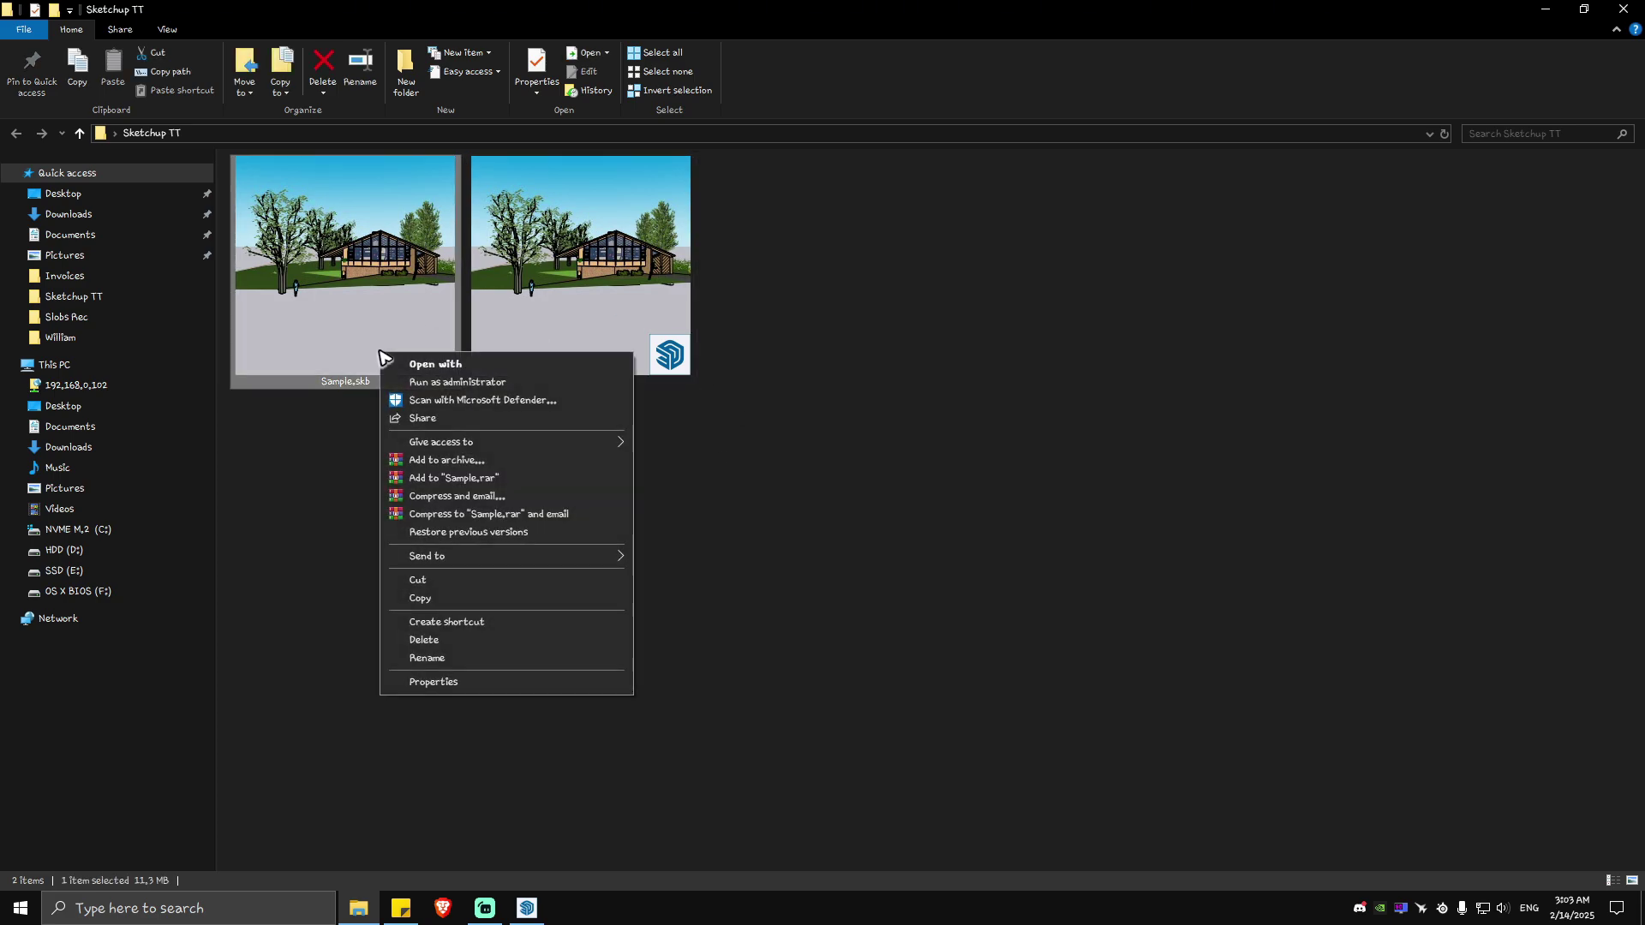
pyautogui.click(448, 658)
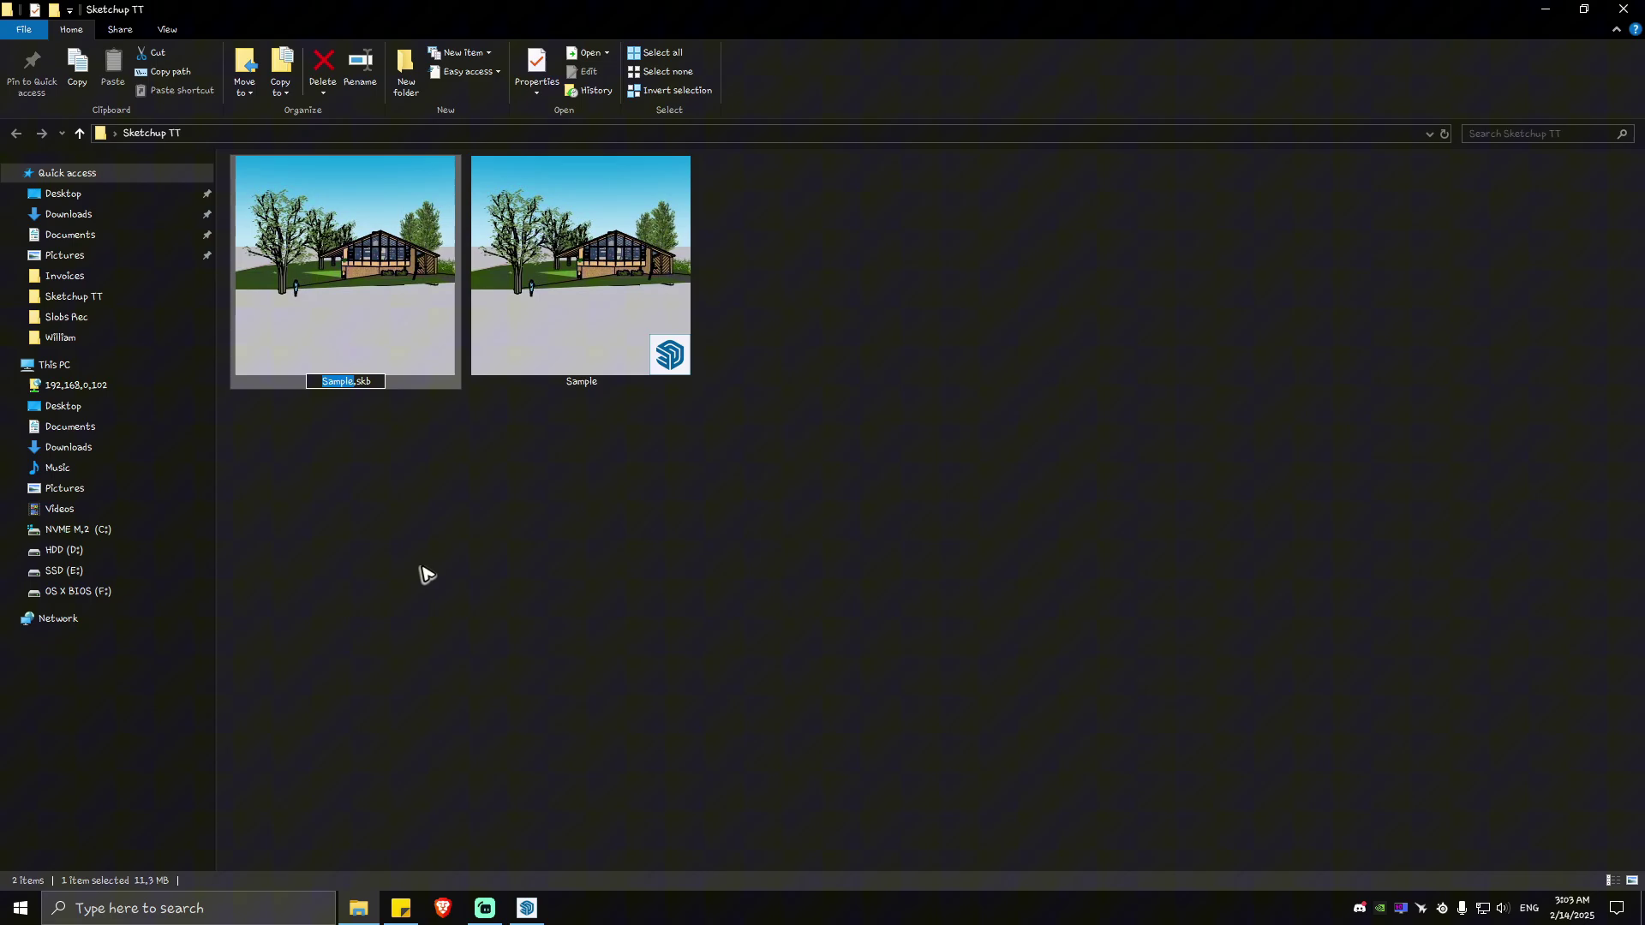
pyautogui.press('Right')
pyautogui.press('BackSpace')
pyautogui.write('p')
pyautogui.press('Return')
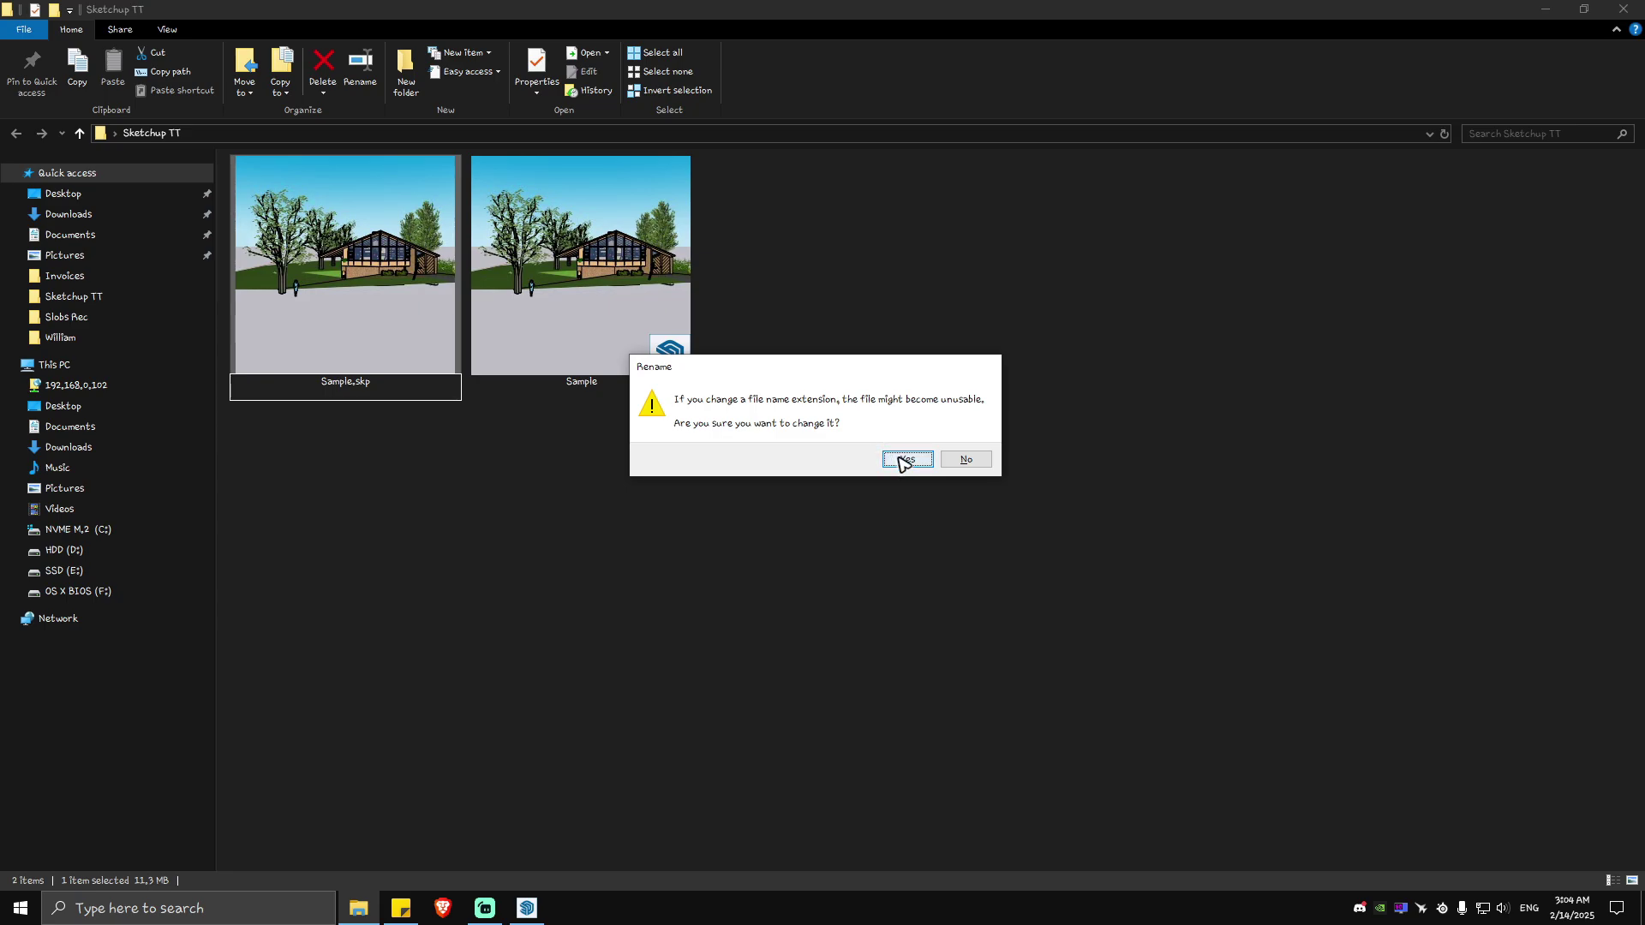
# Step: Confirm the .skp extension change and accept the file becoming Sample (2)
pyautogui.click(904, 460)
pyautogui.click(872, 541)
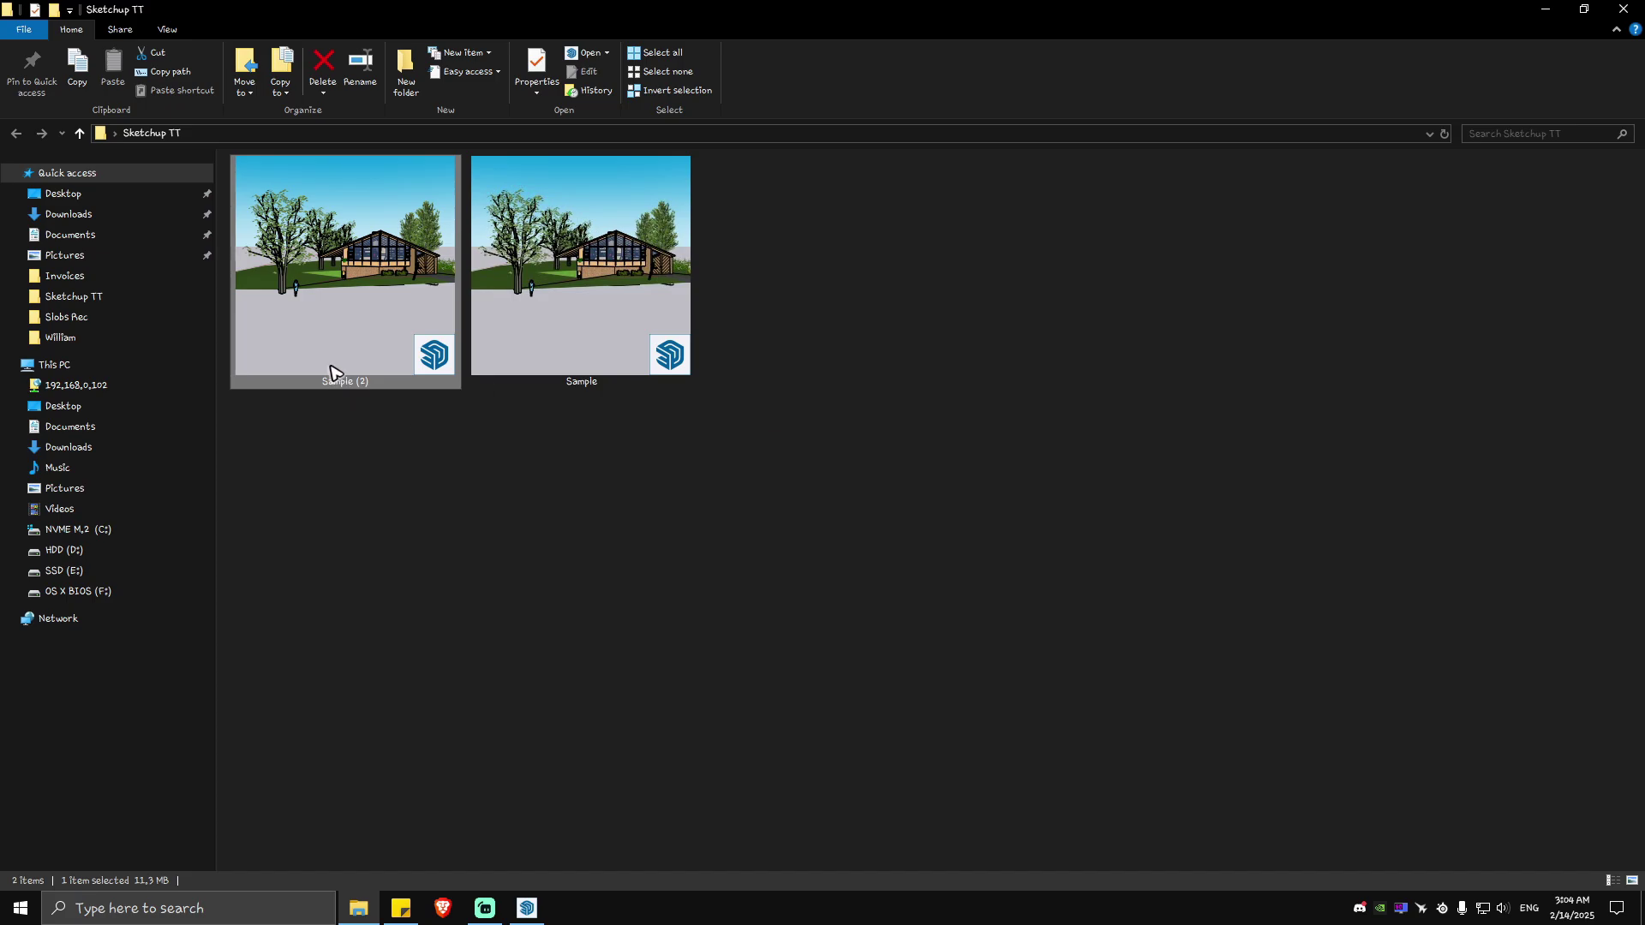
# Step: Open Sample (2) in SketchUp 2024 to display the full house model
pyautogui.doubleClick(330, 372)
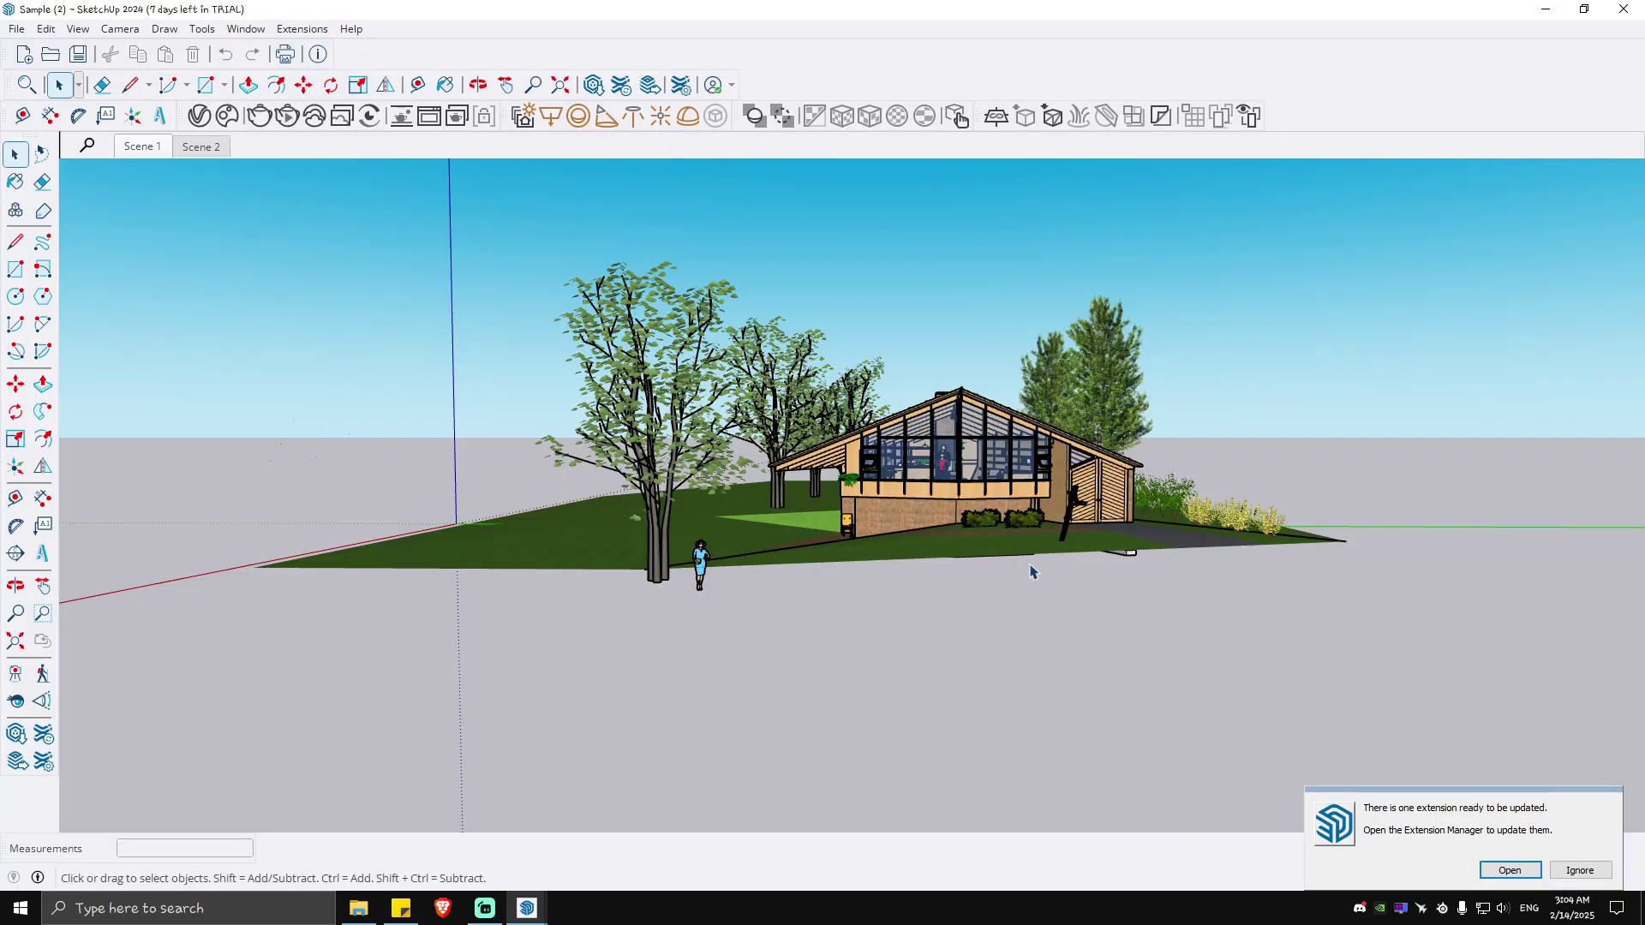